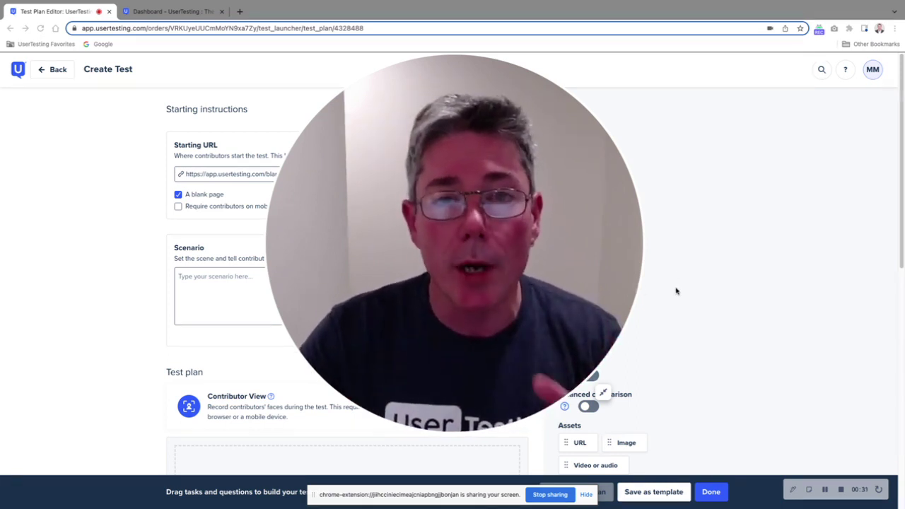
Step: Add the pre-configured Findability task group to the empty test plan
left_click(603, 393)
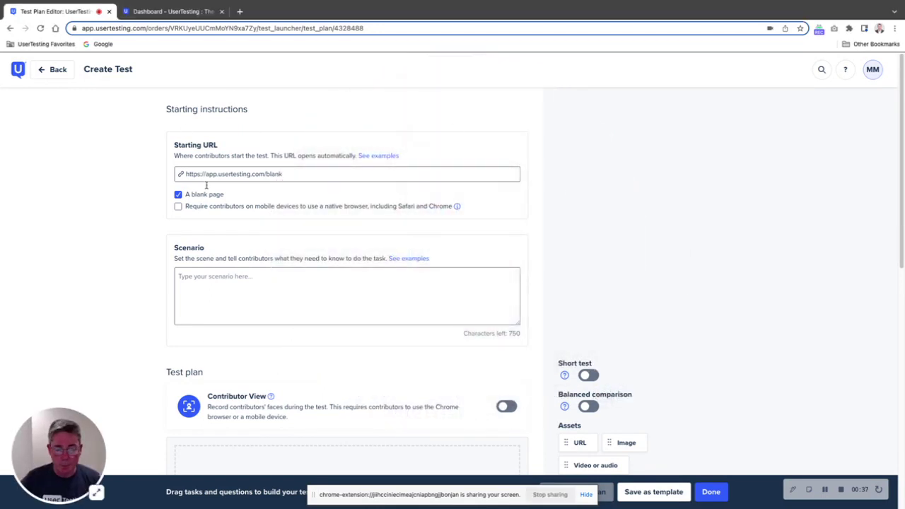
scroll(368, 288, "down", 1)
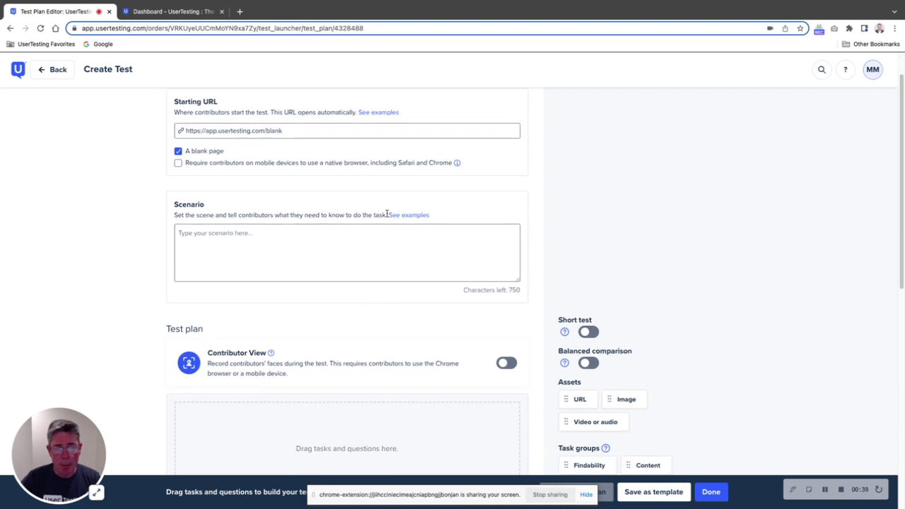
scroll(382, 271, "down", 2)
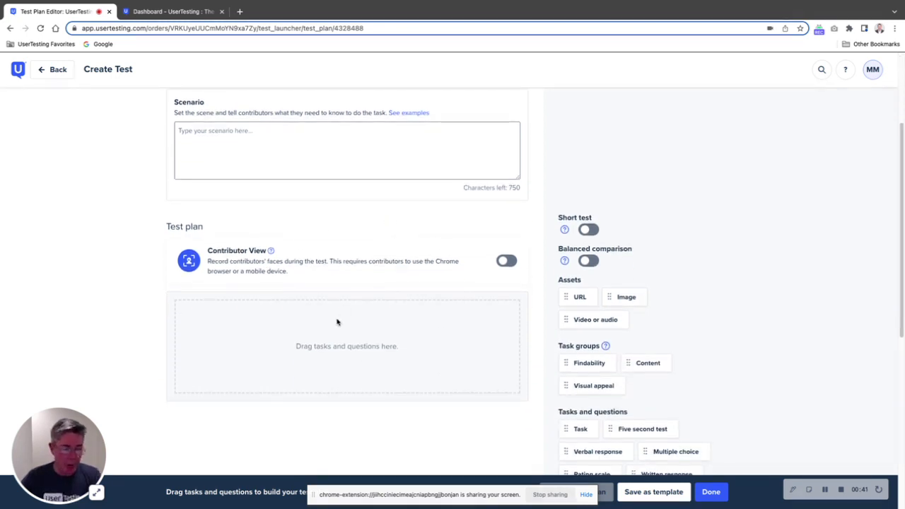
scroll(760, 234, "down", 1)
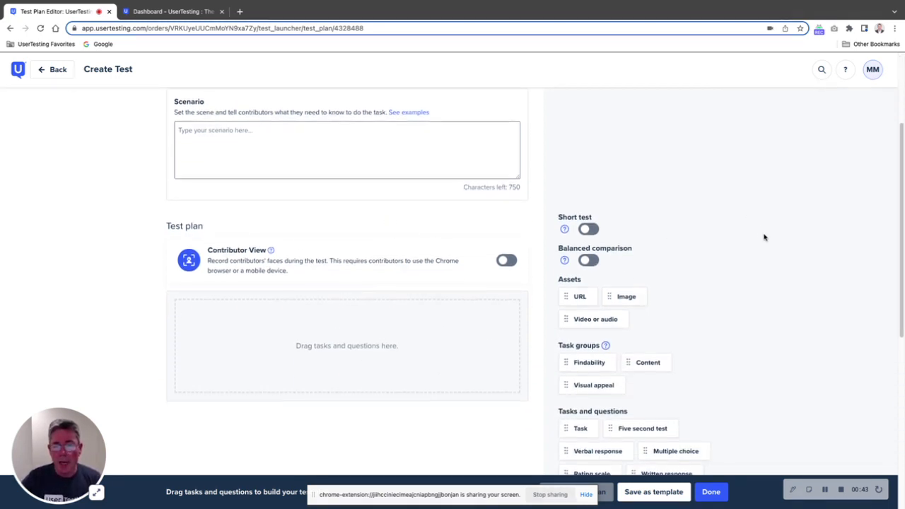
scroll(771, 251, "down", 1)
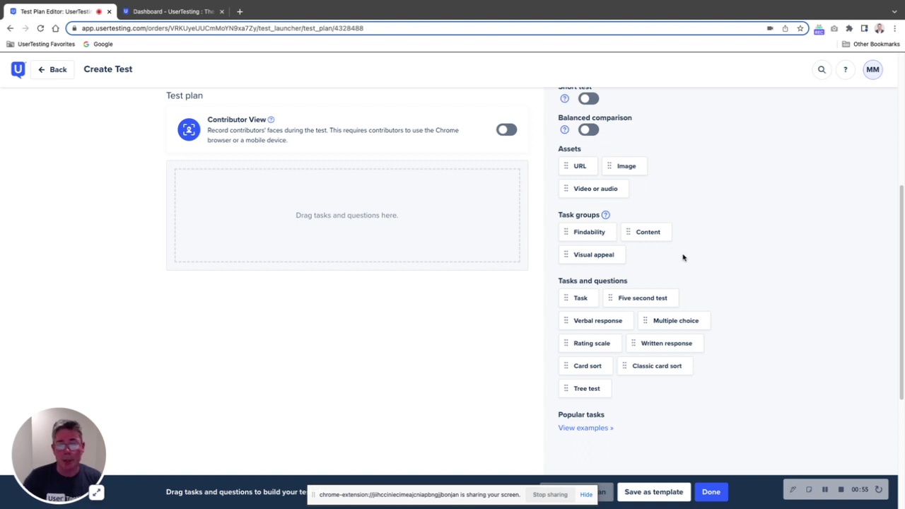
mouse_move(603, 233)
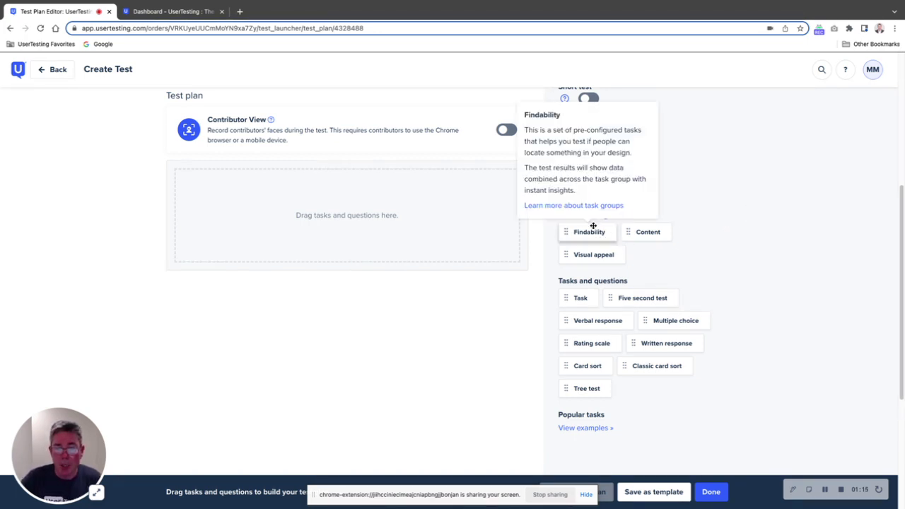
left_click(589, 232)
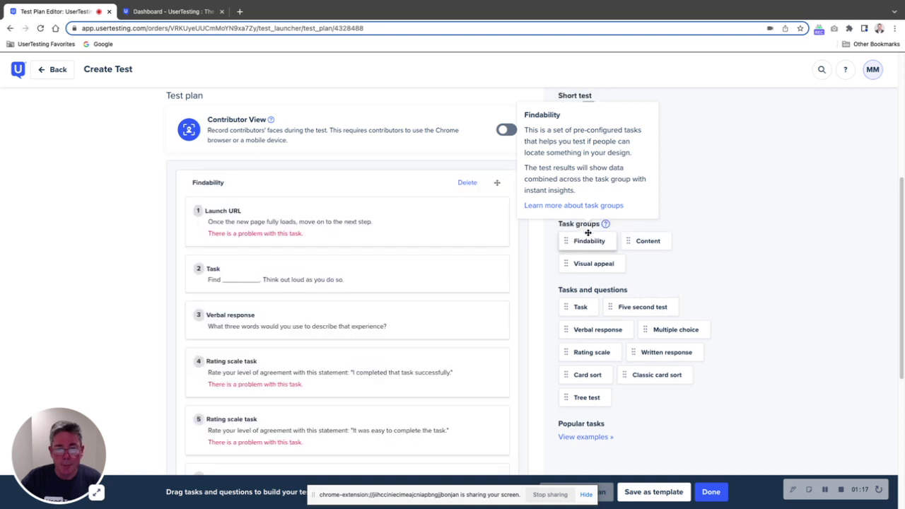
Step: Examine the tasks in the Findability group, expanding its Launch URL task and its "Find ____" task
scroll(130, 195, "down", 3)
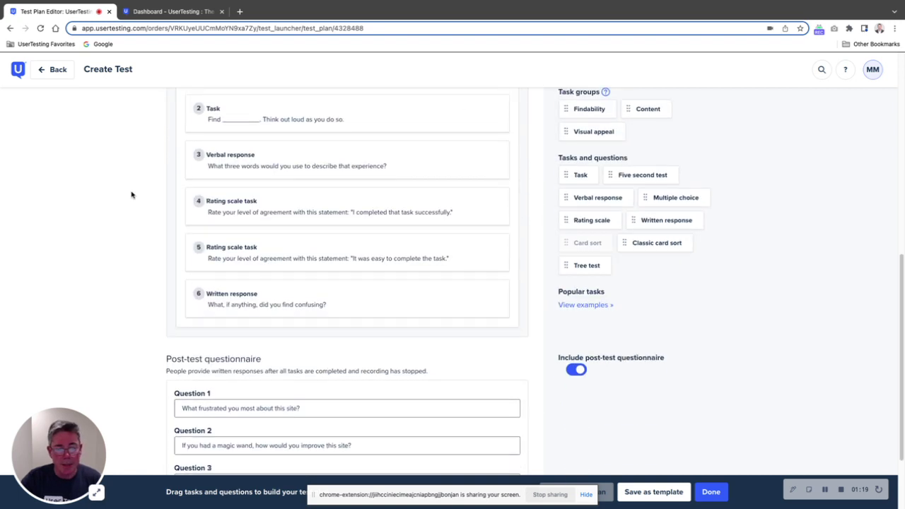
scroll(131, 195, "up", 1)
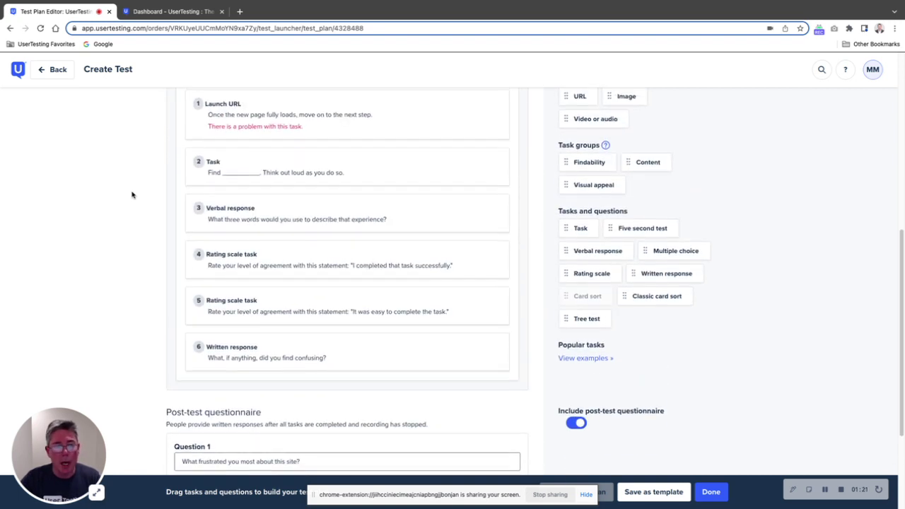
scroll(131, 195, "up", 1)
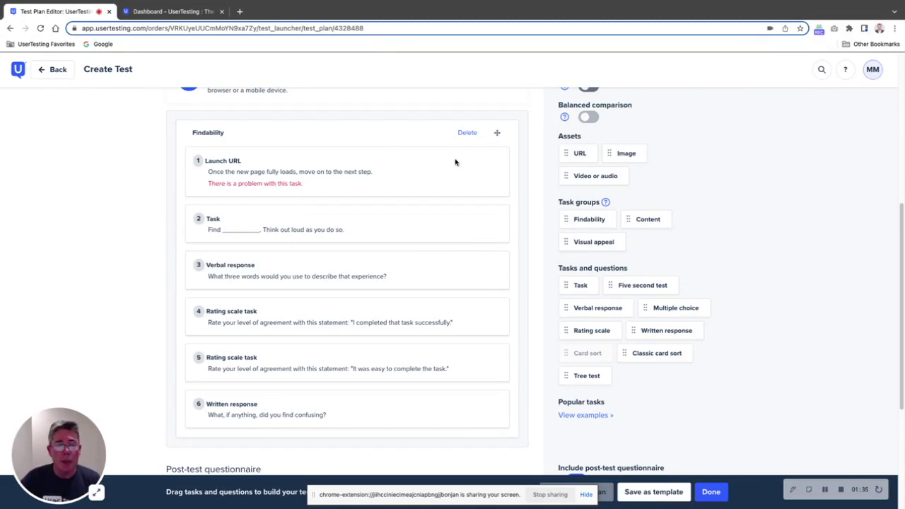
left_click(282, 171)
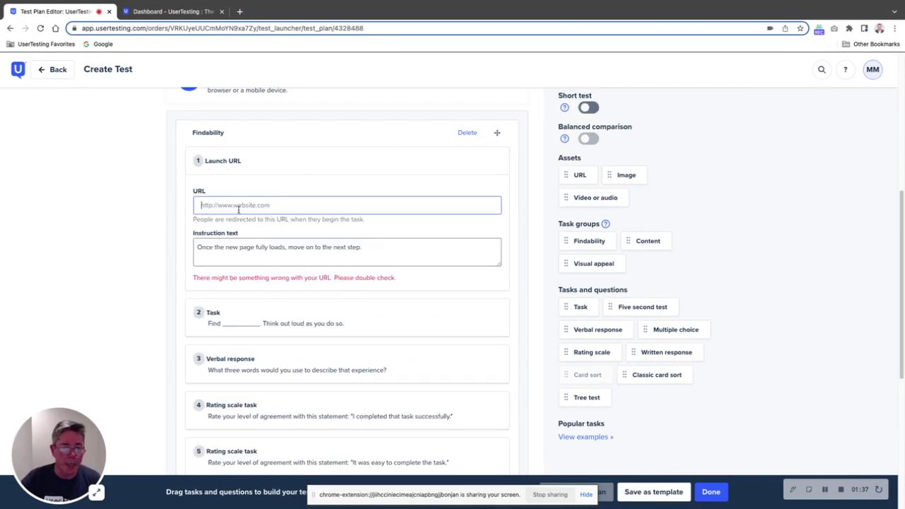
left_click(140, 192)
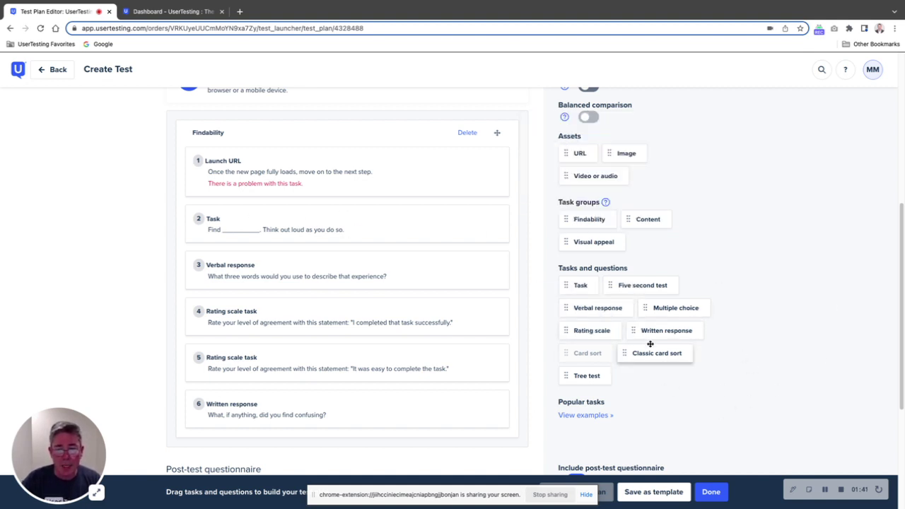
mouse_move(587, 352)
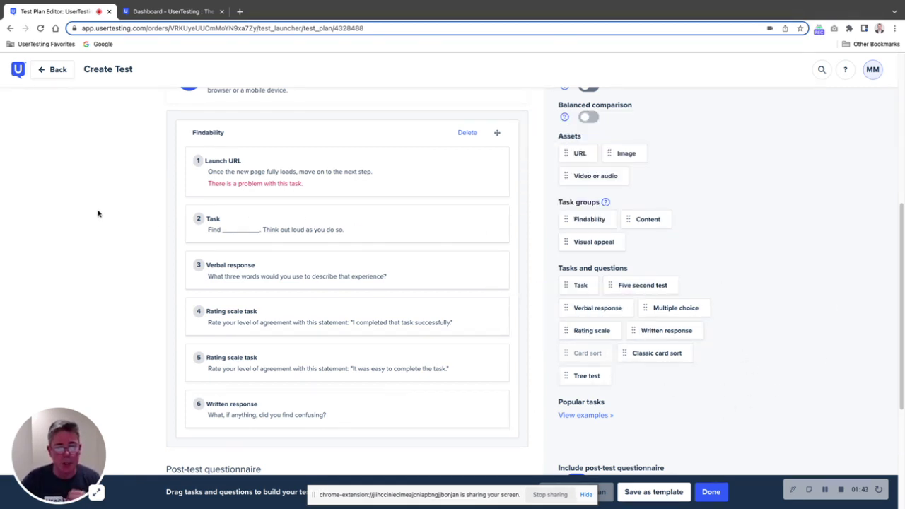
left_click(221, 229)
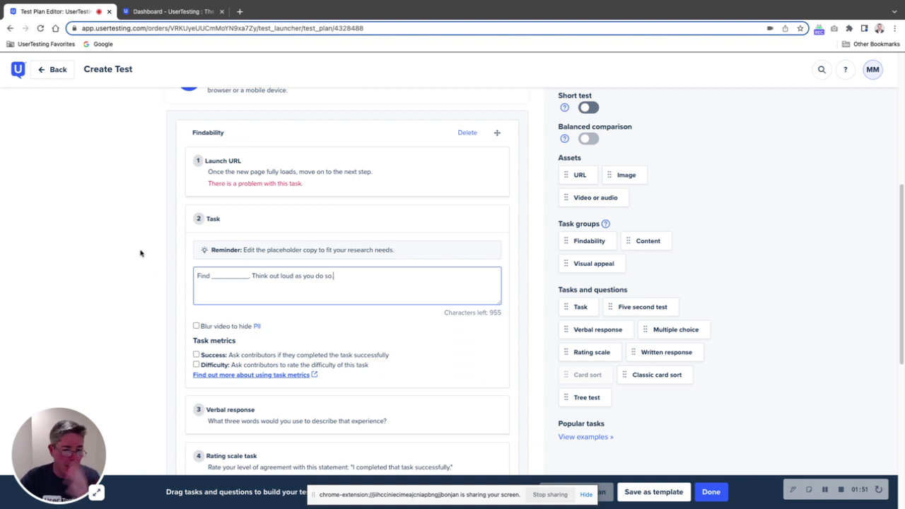
scroll(142, 257, "down", 3)
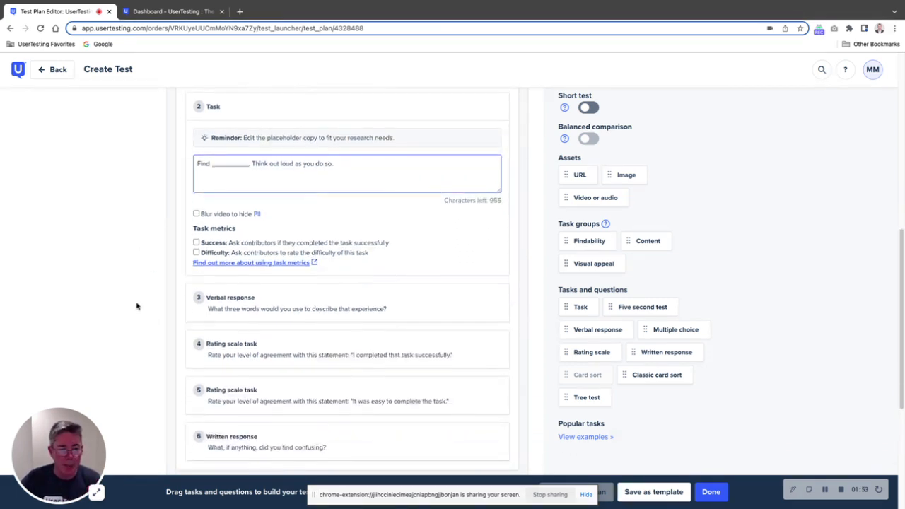
scroll(137, 305, "down", 2)
scroll(137, 305, "up", 2)
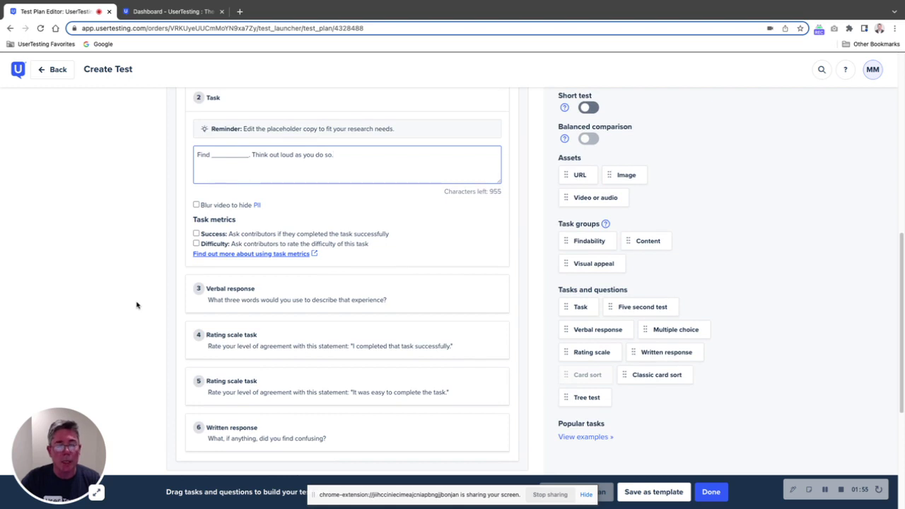
scroll(138, 305, "up", 1)
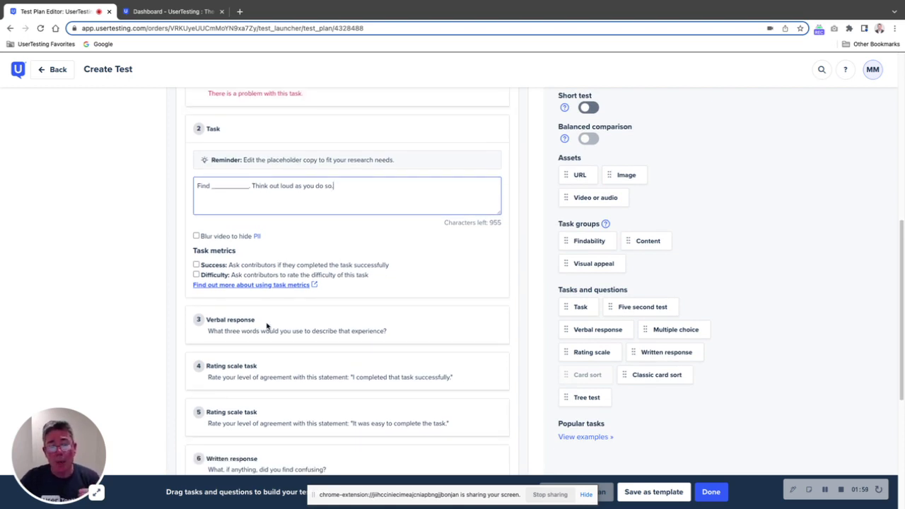
Step: Switch to the study's metrics dashboard and examine the Findability task's averages, insights and contributor paths
left_click(170, 12)
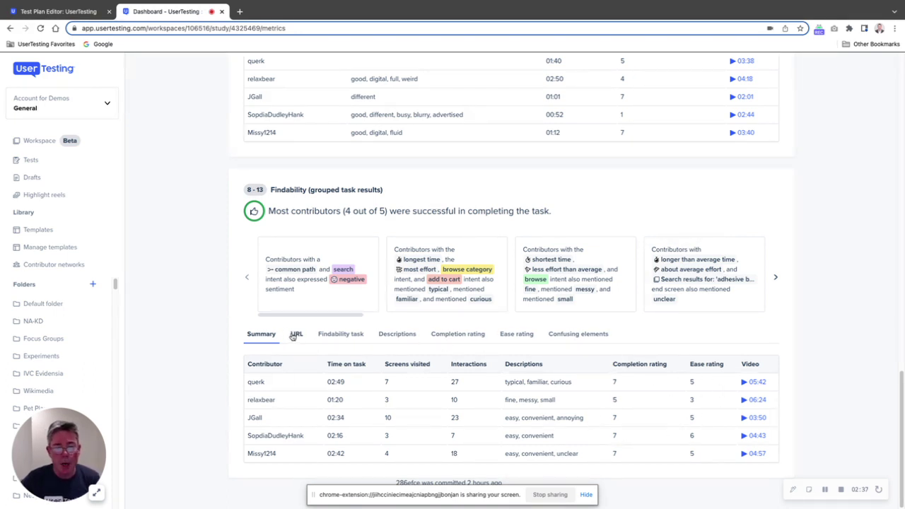
left_click(344, 335)
scroll(227, 325, "down", 1)
scroll(222, 323, "down", 4)
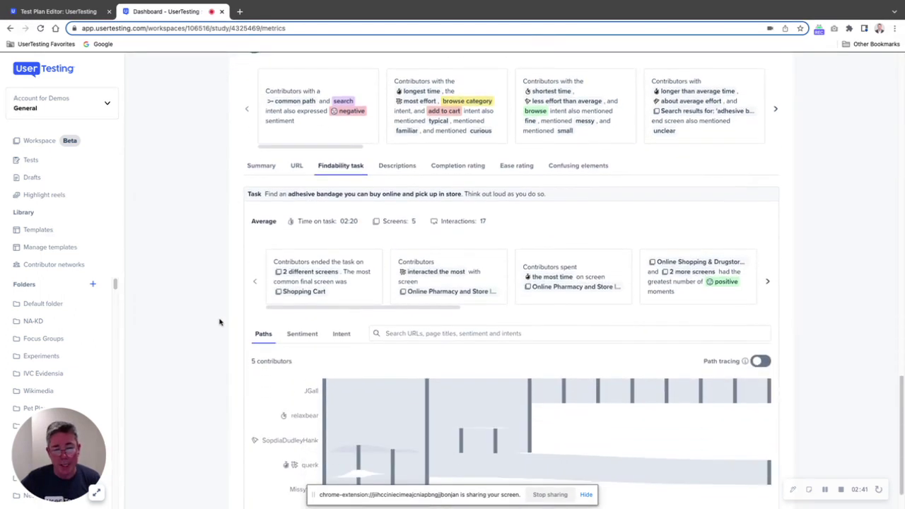
scroll(218, 318, "down", 1)
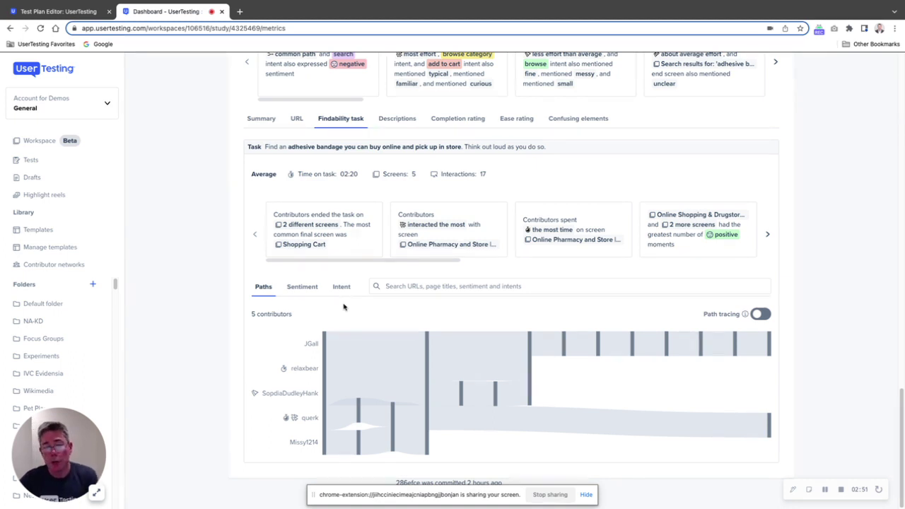
scroll(347, 307, "up", 1)
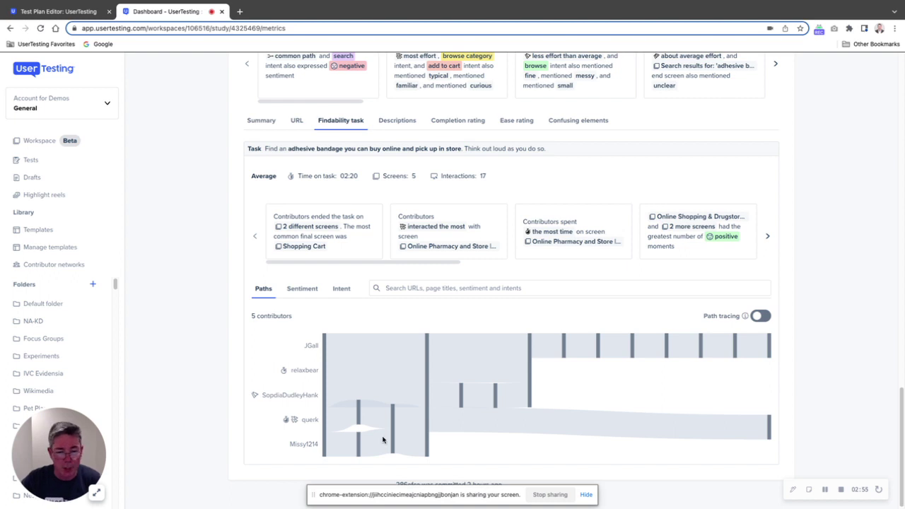
scroll(797, 416, "up", 1)
scroll(806, 407, "up", 3)
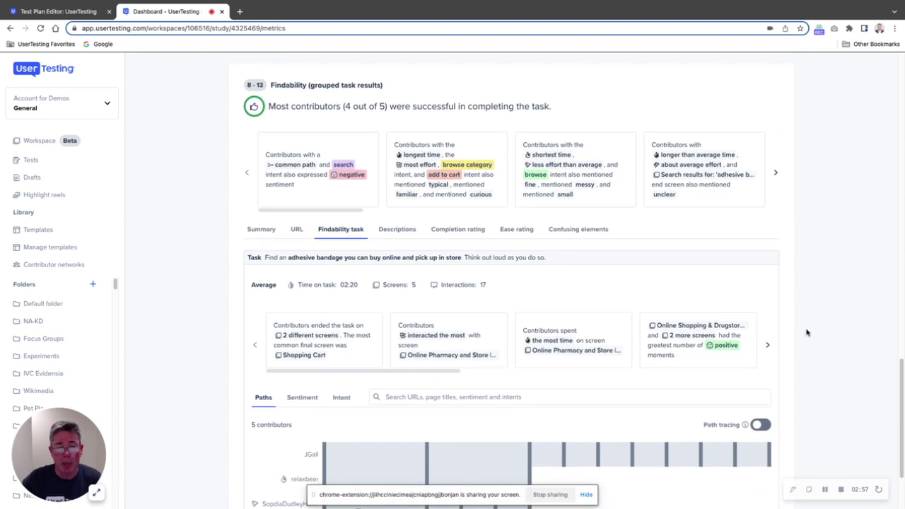
Step: Examine the Findability group's Descriptions keyword map, Ease rating chart and Confusing elements responses
left_click(400, 233)
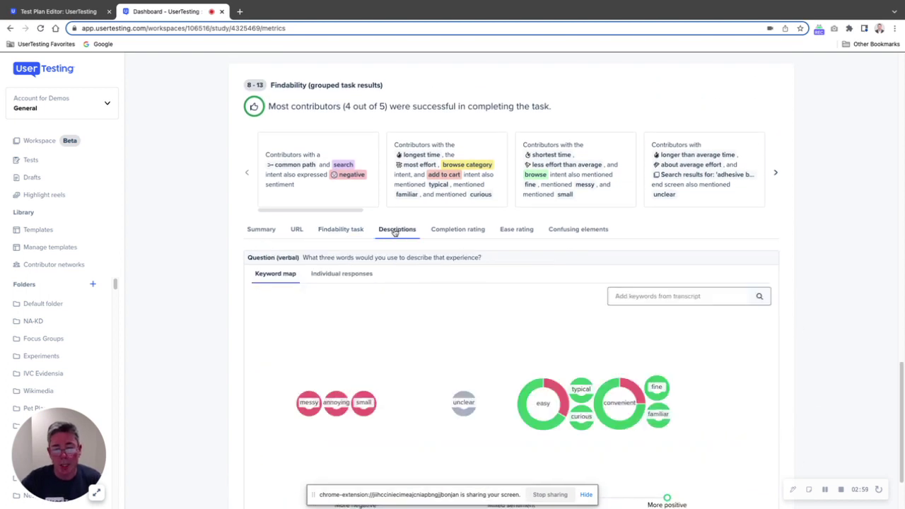
scroll(424, 301, "down", 1)
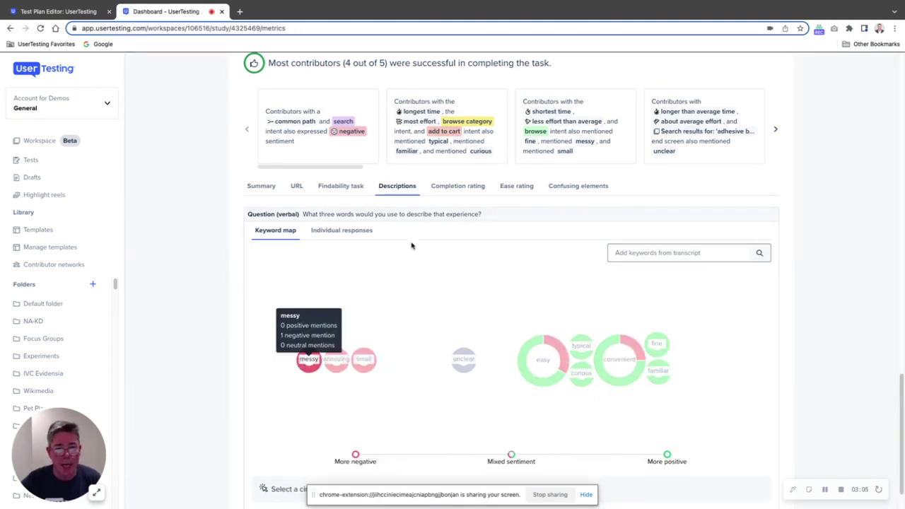
left_click(517, 188)
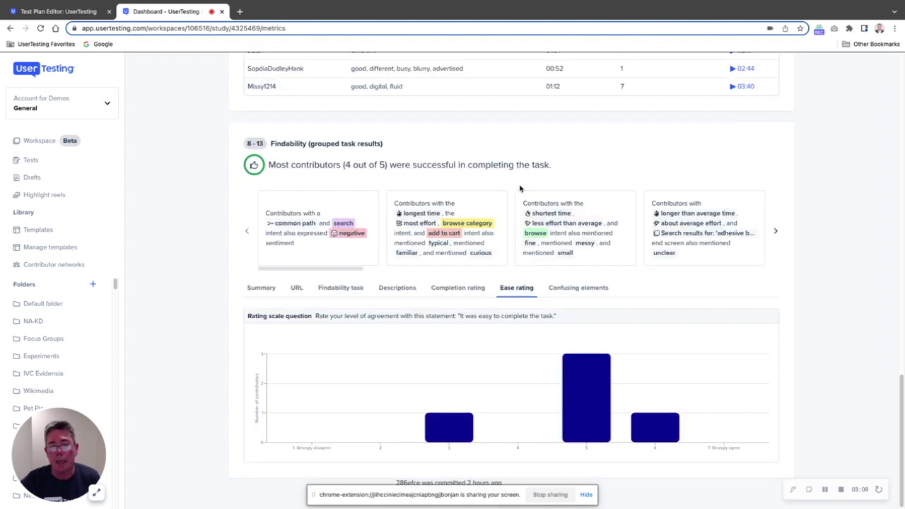
left_click(577, 288)
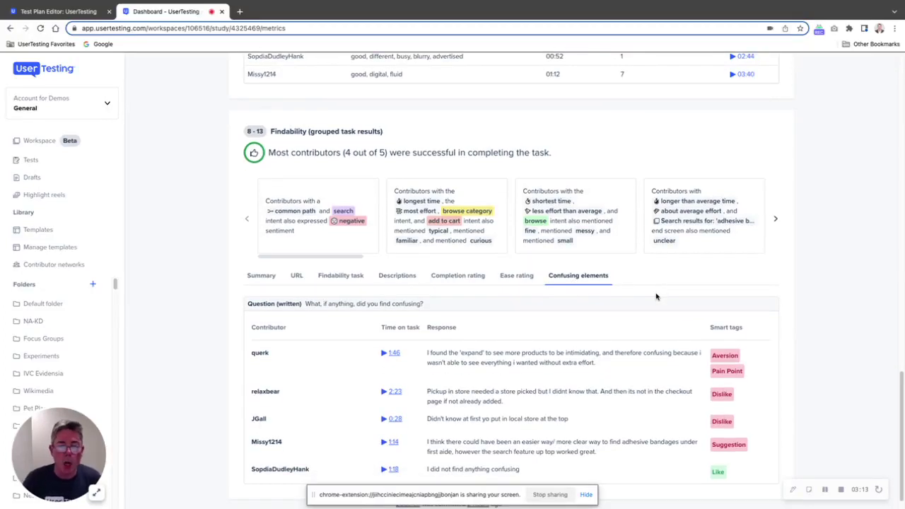
scroll(620, 295, "down", 1)
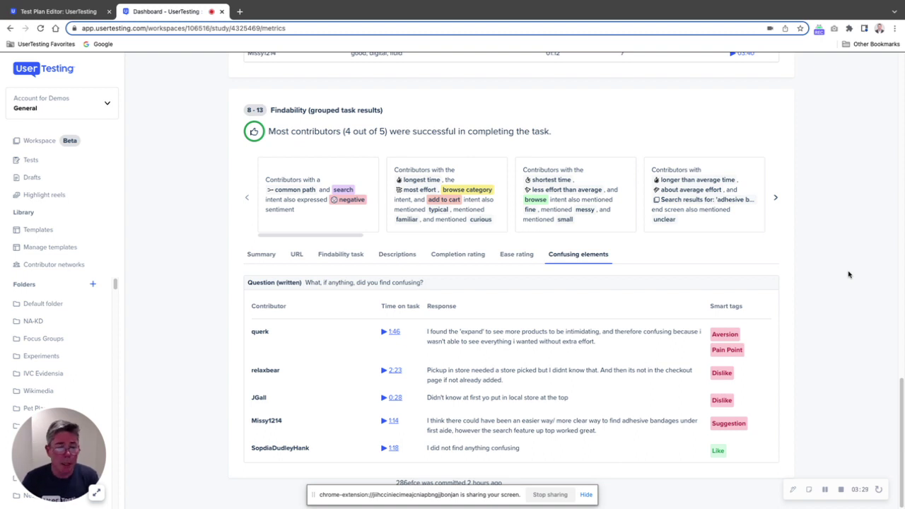
Step: Return to the test plan editor and add a blank Task below the Findability group
left_click(64, 12)
scroll(523, 261, "down", 2)
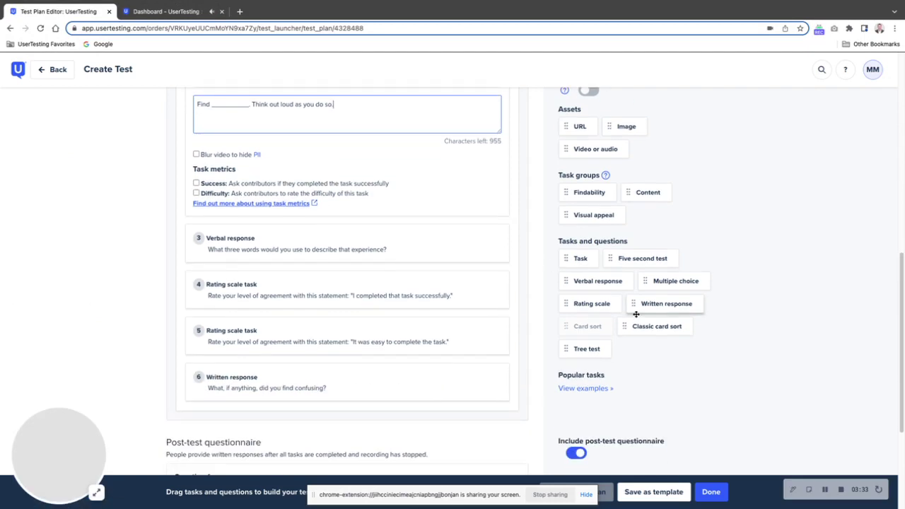
left_click_drag(584, 259, 329, 276)
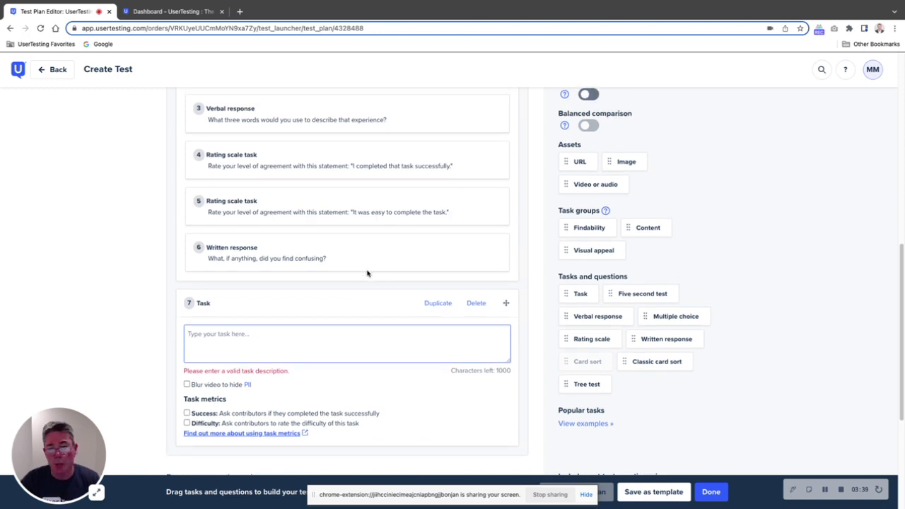
Step: Add the Content task group to the test plan after the blank task
left_click(650, 227)
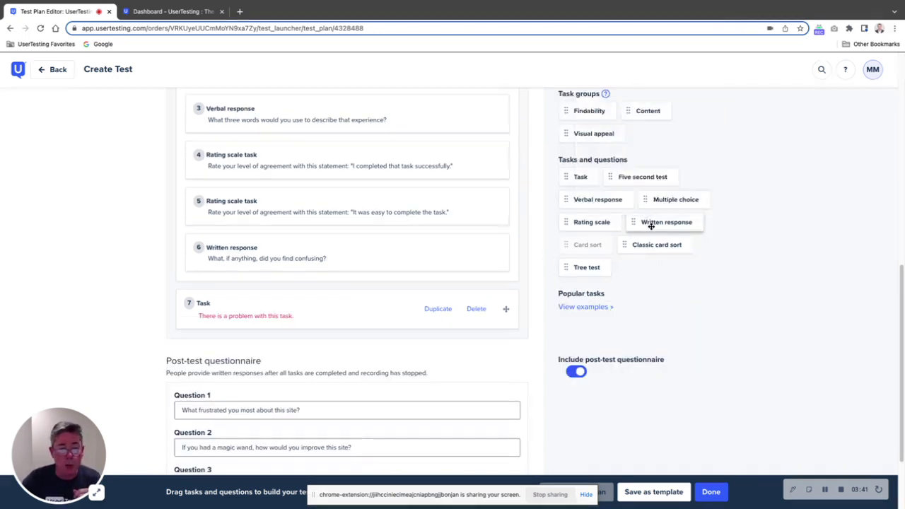
scroll(610, 301, "down", 1)
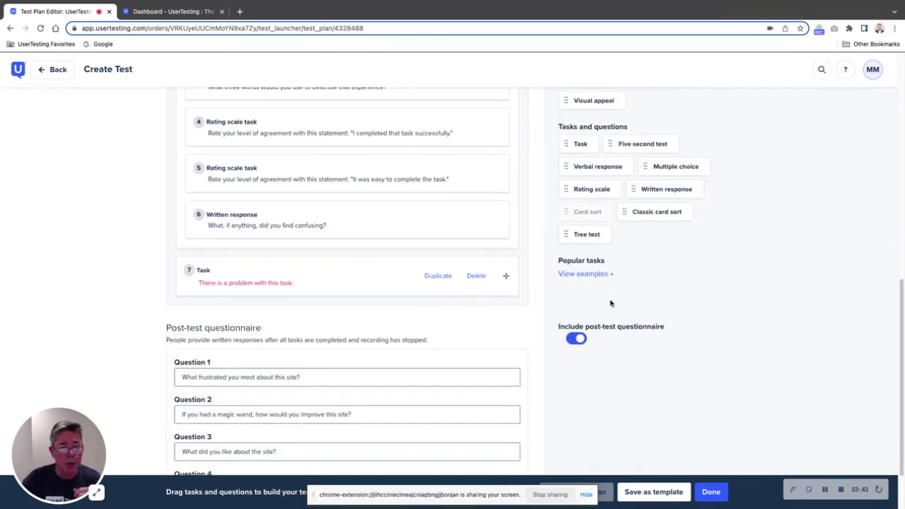
scroll(654, 171, "up", 2)
left_click(650, 160)
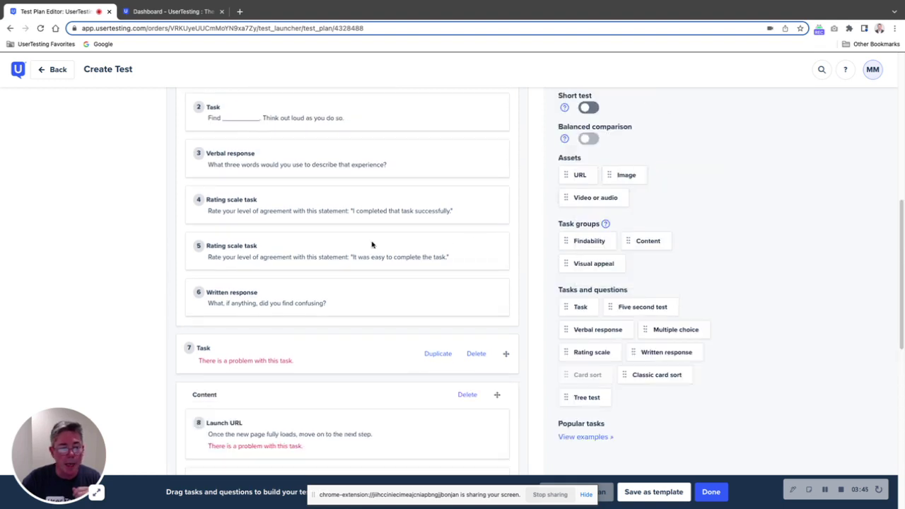
Step: Review the pre-configured tasks in the Content group and back up through the Findability group
scroll(307, 372, "down", 5)
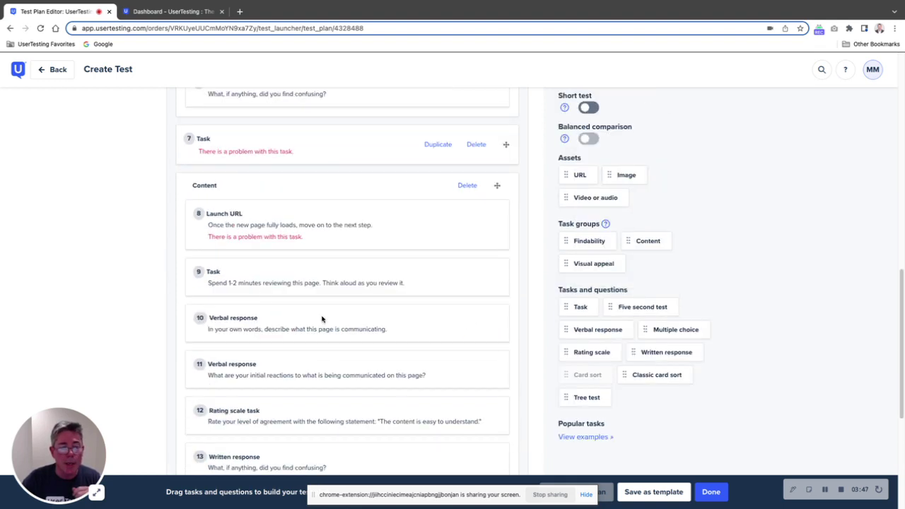
scroll(302, 234, "up", 3)
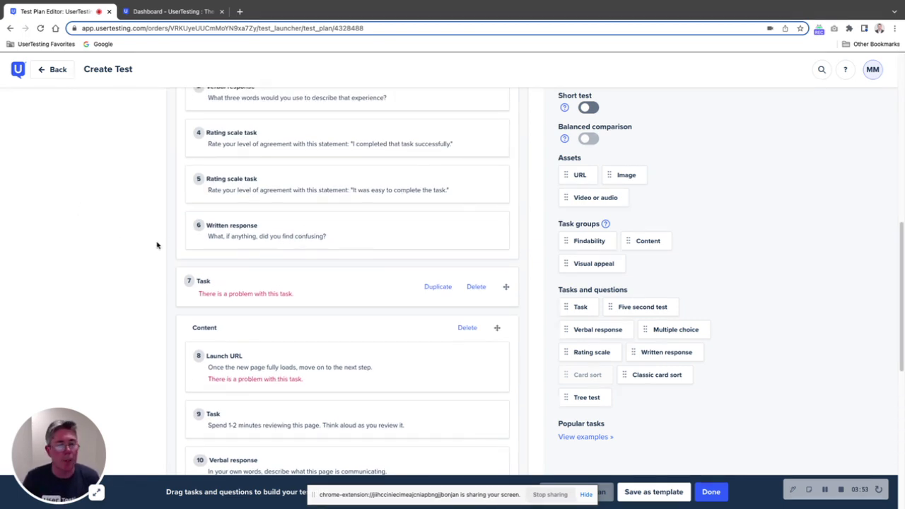
scroll(283, 329, "up", 2)
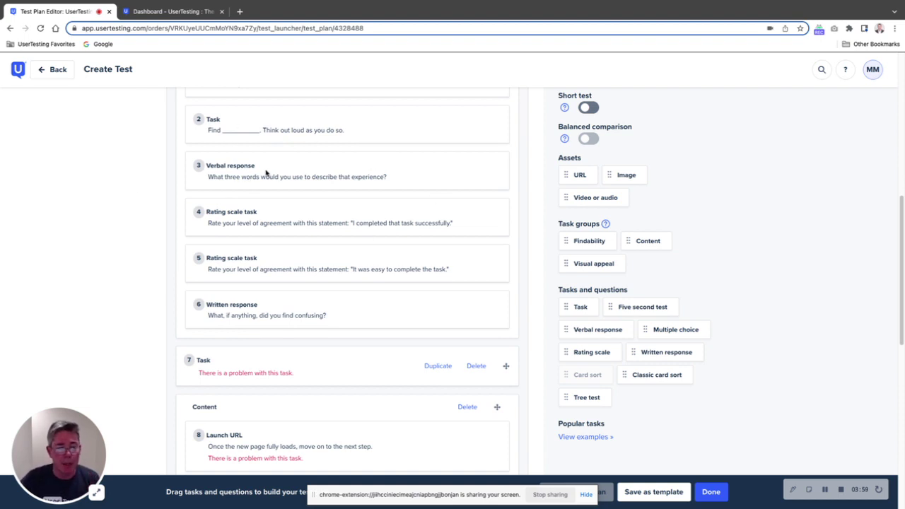
scroll(95, 176, "down", 1)
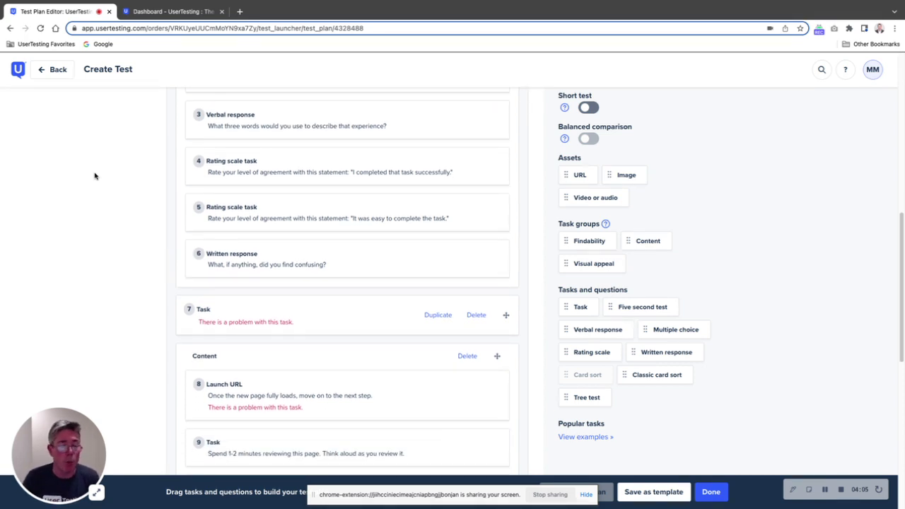
scroll(126, 144, "up", 1)
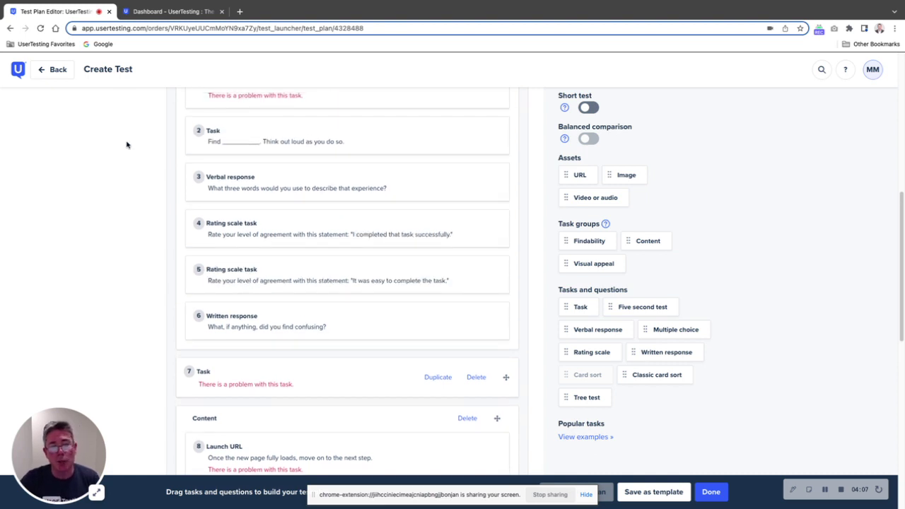
scroll(127, 144, "up", 1)
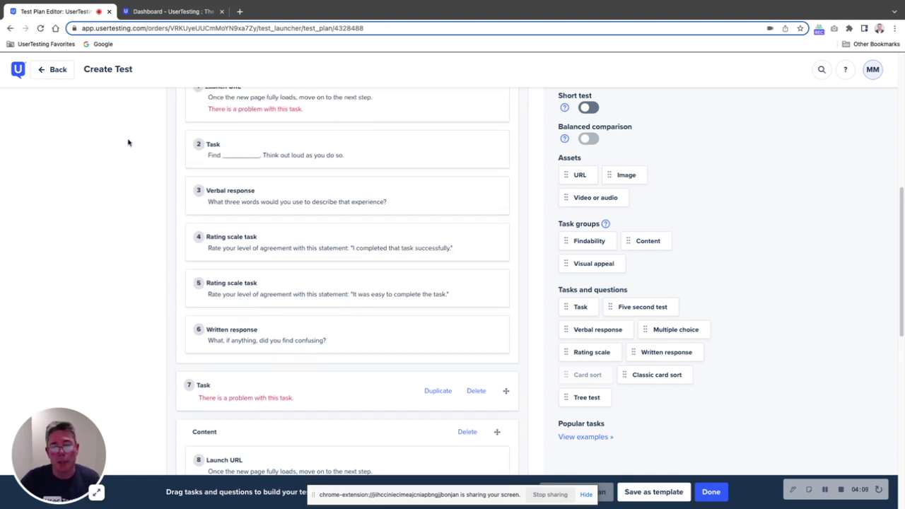
scroll(129, 142, "up", 1)
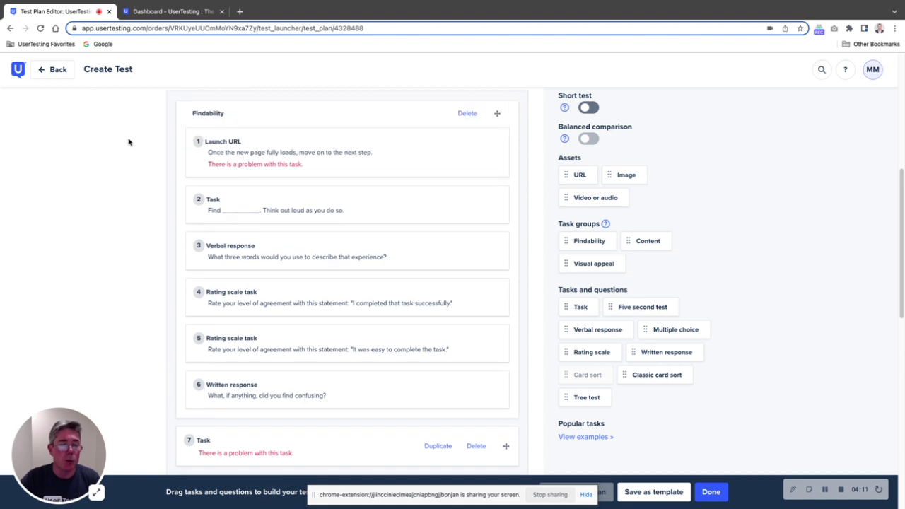